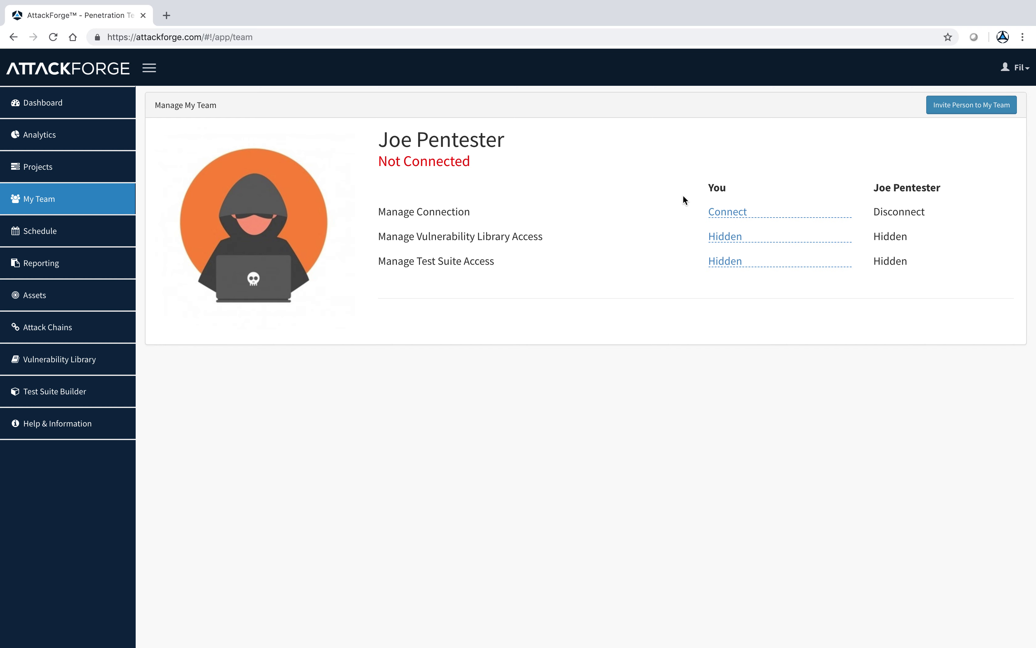
Step: Open the form for inviting a person to the team and return to the team management page
click(957, 107)
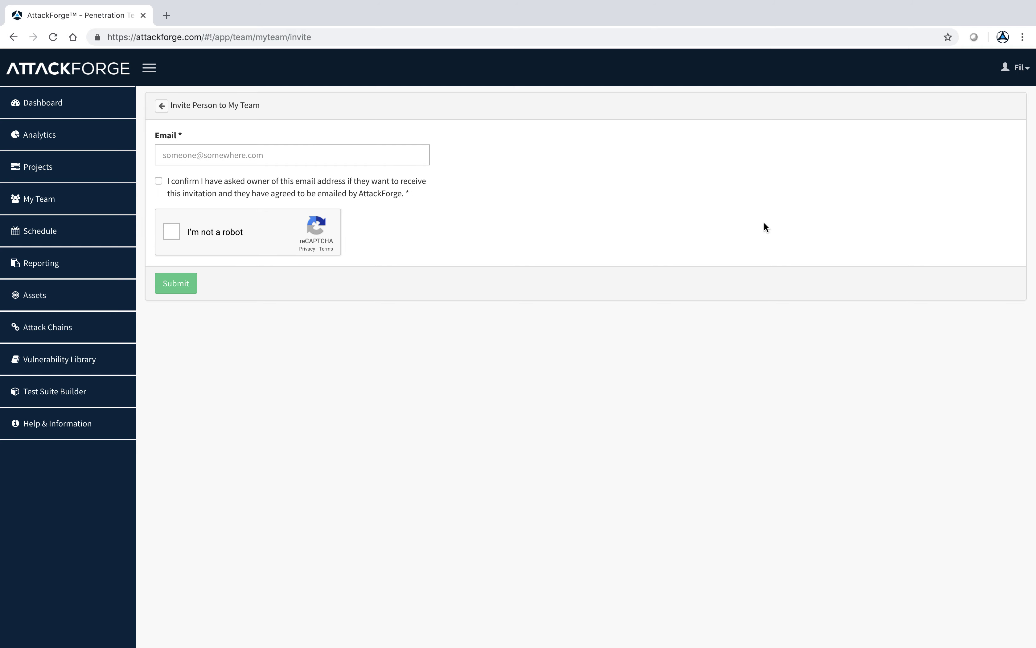
click(161, 107)
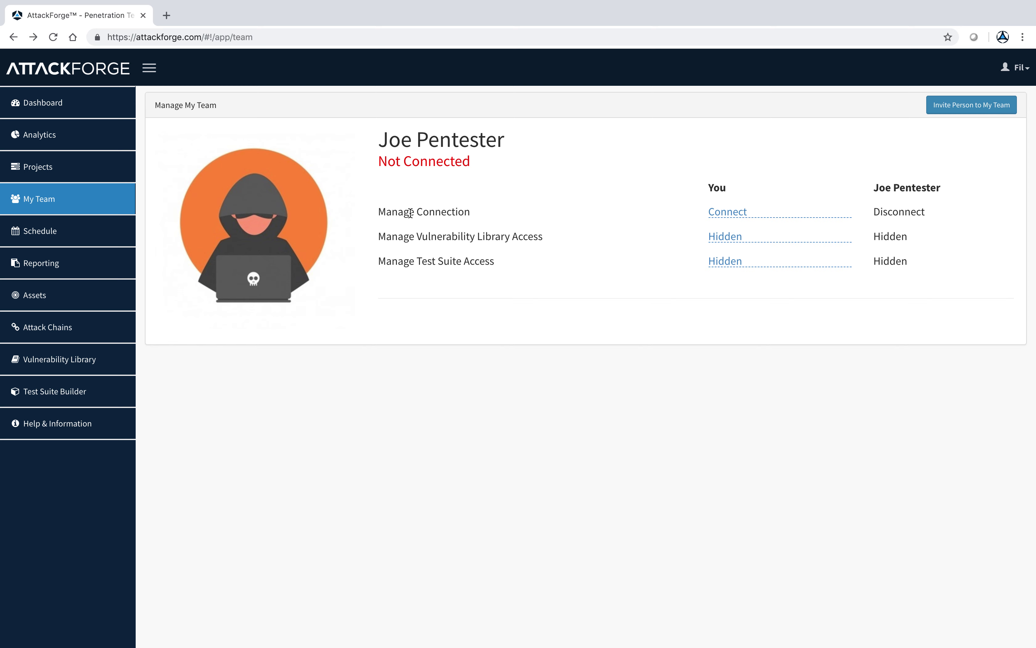
Step: Switch to the browser window of the second account and set its own team connection to Connect
key(ctrl+Right)
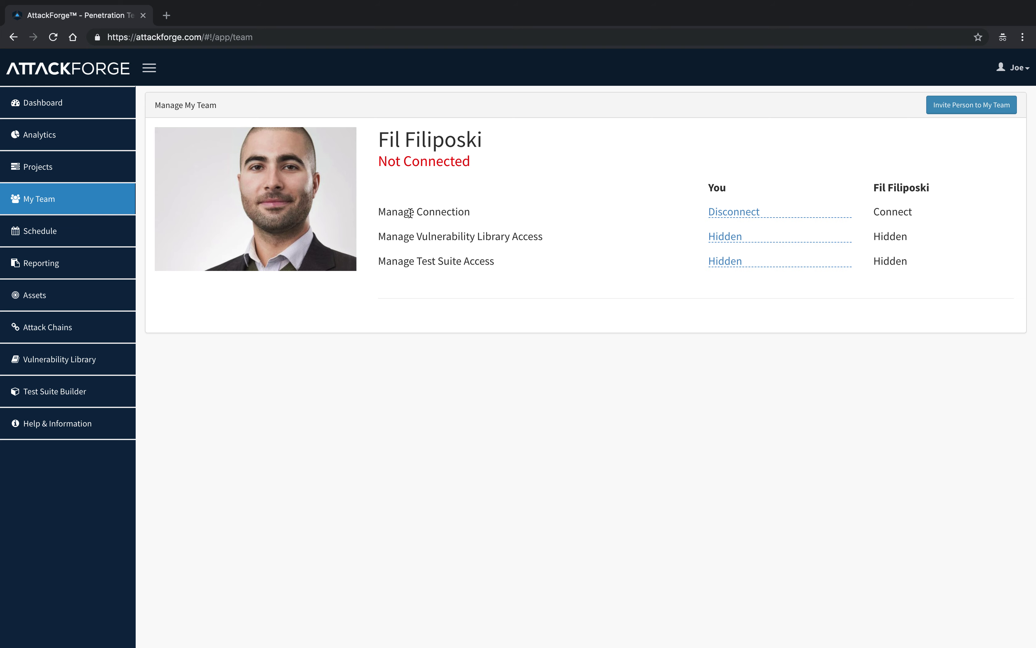
click(733, 211)
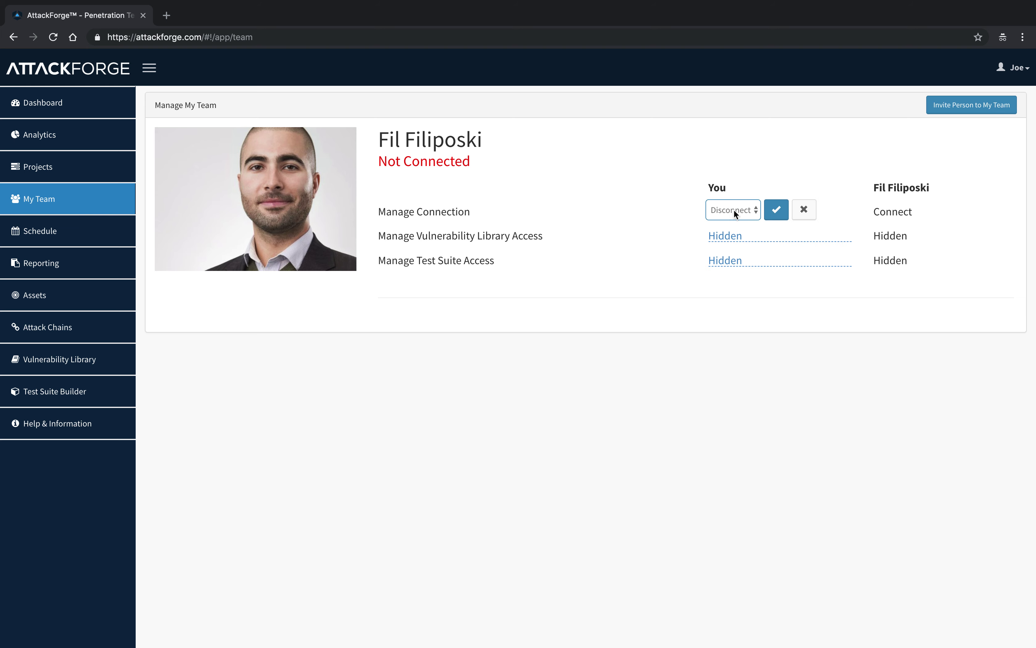
click(733, 211)
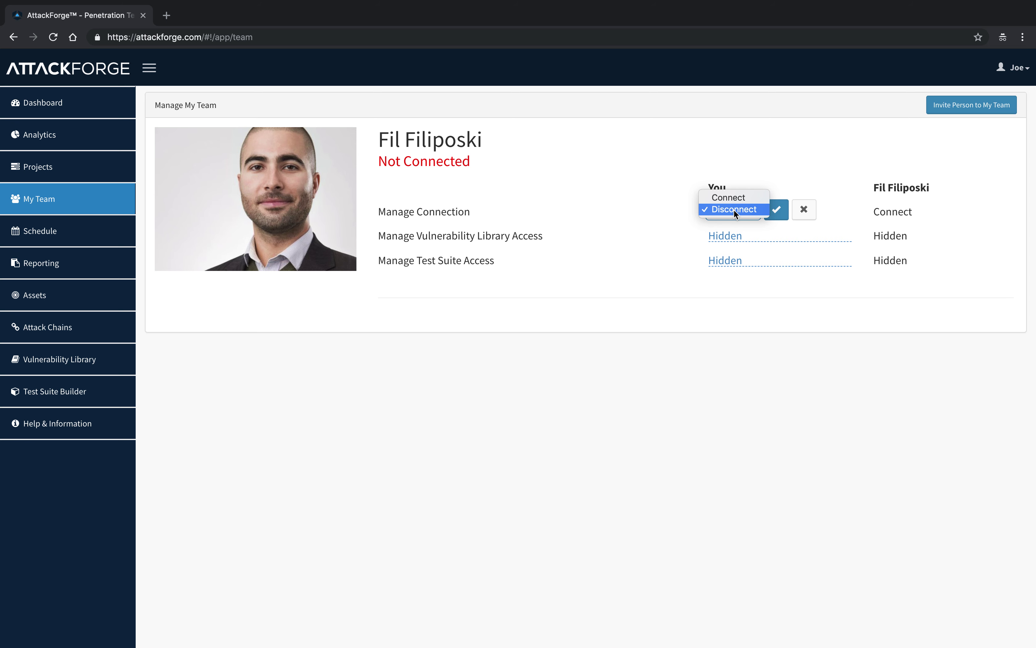
click(732, 197)
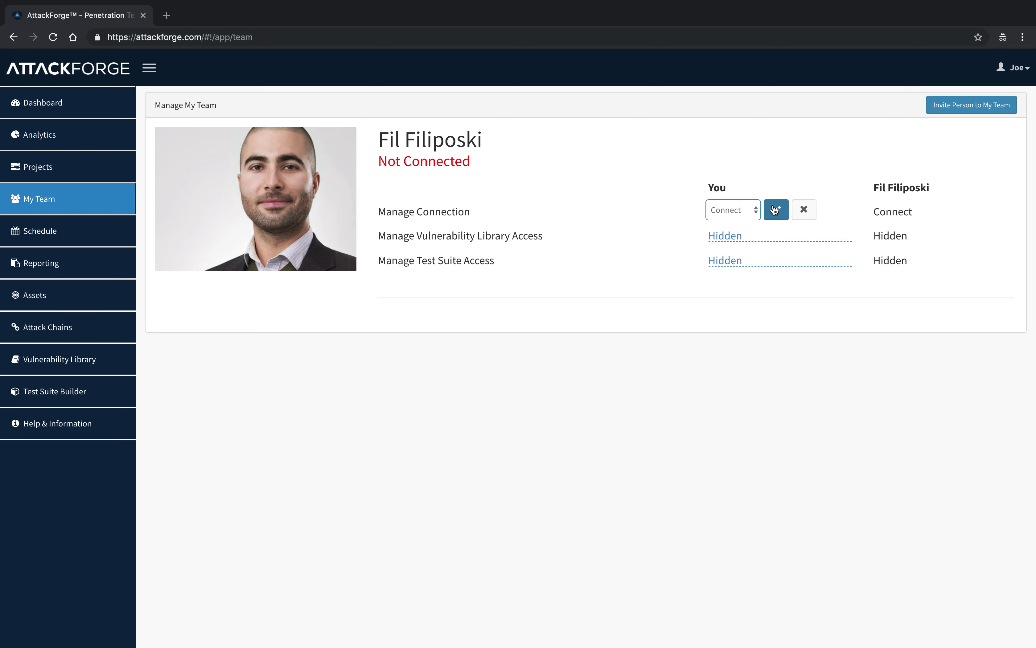
click(776, 211)
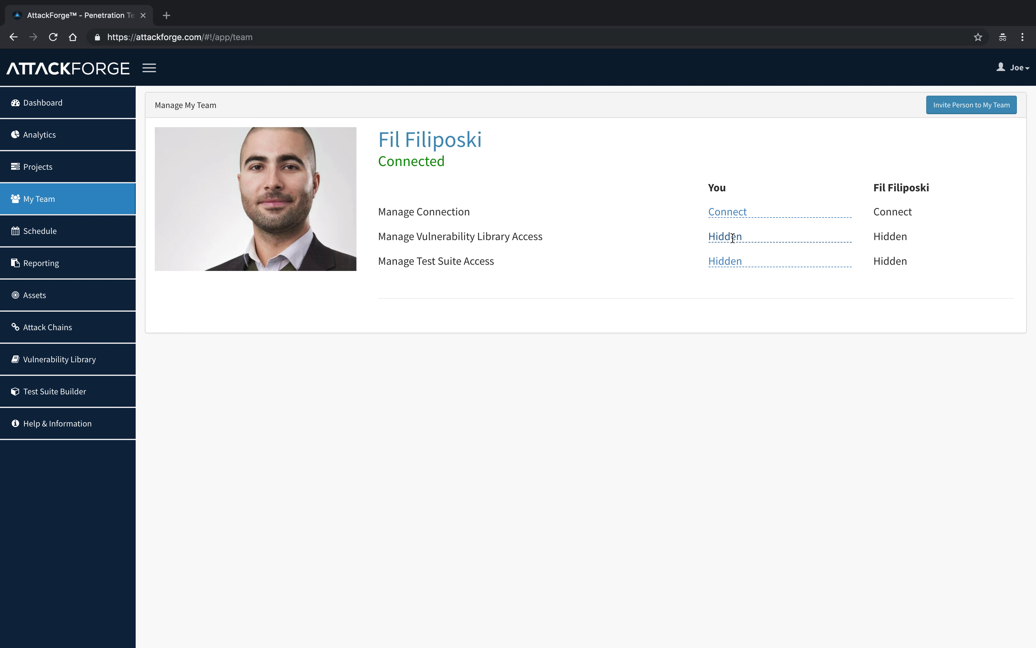
Step: Set the vulnerability library access granted to the connected teammate to Edit
click(732, 238)
click(732, 239)
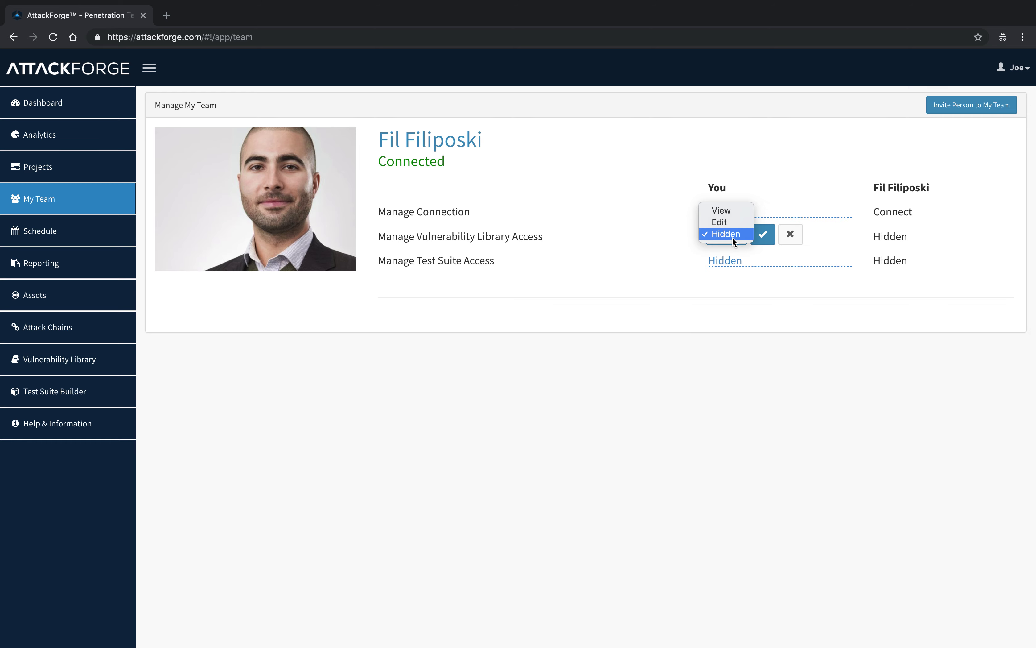
click(732, 223)
click(762, 233)
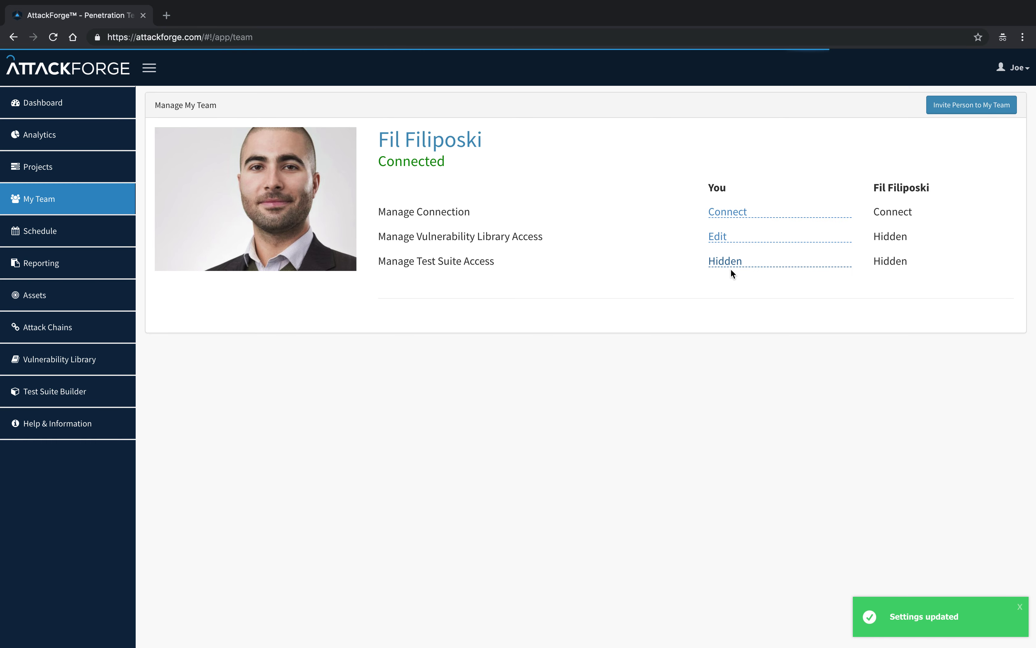
Step: Set the test suite access granted to the connected teammate to Edit
click(730, 262)
click(729, 259)
click(728, 247)
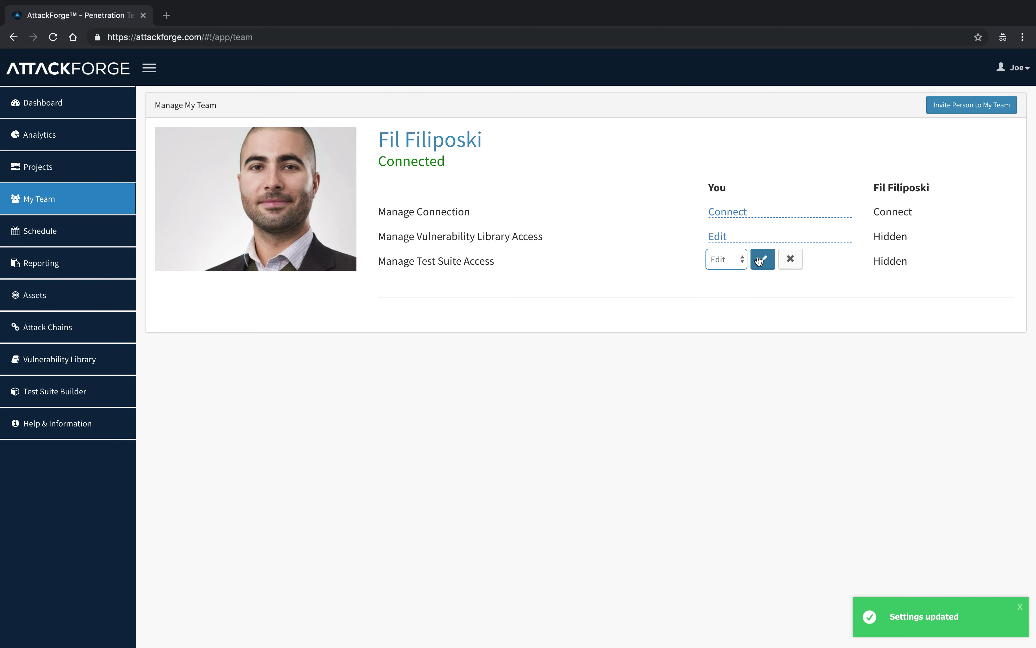
click(759, 256)
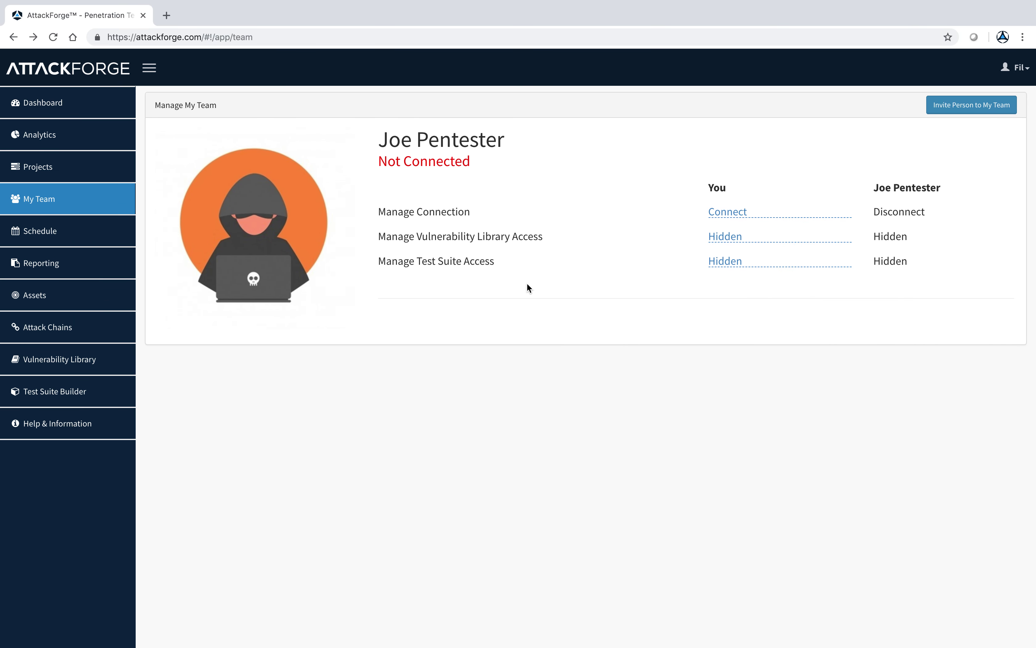
Step: Reload the team page in the first account and open the team's shared vulnerability library
click(74, 228)
click(71, 205)
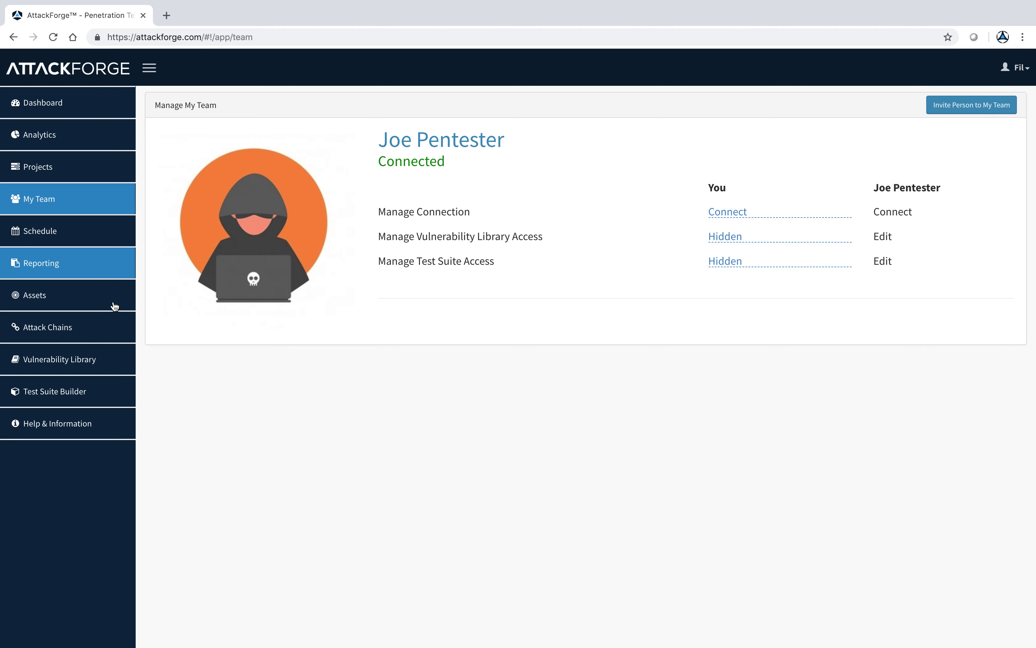
click(97, 359)
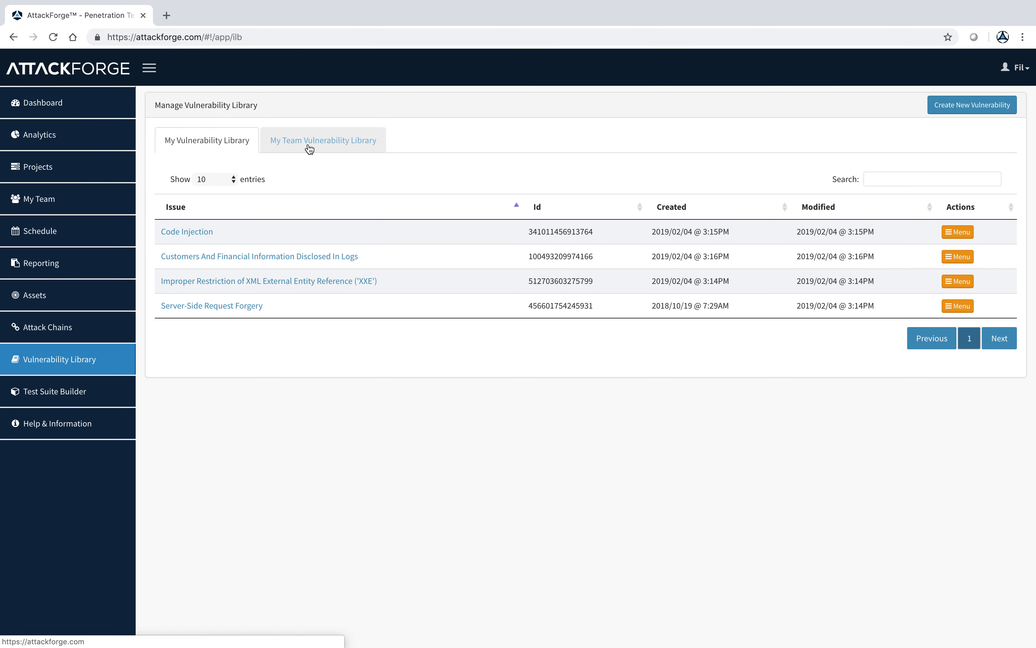
click(285, 152)
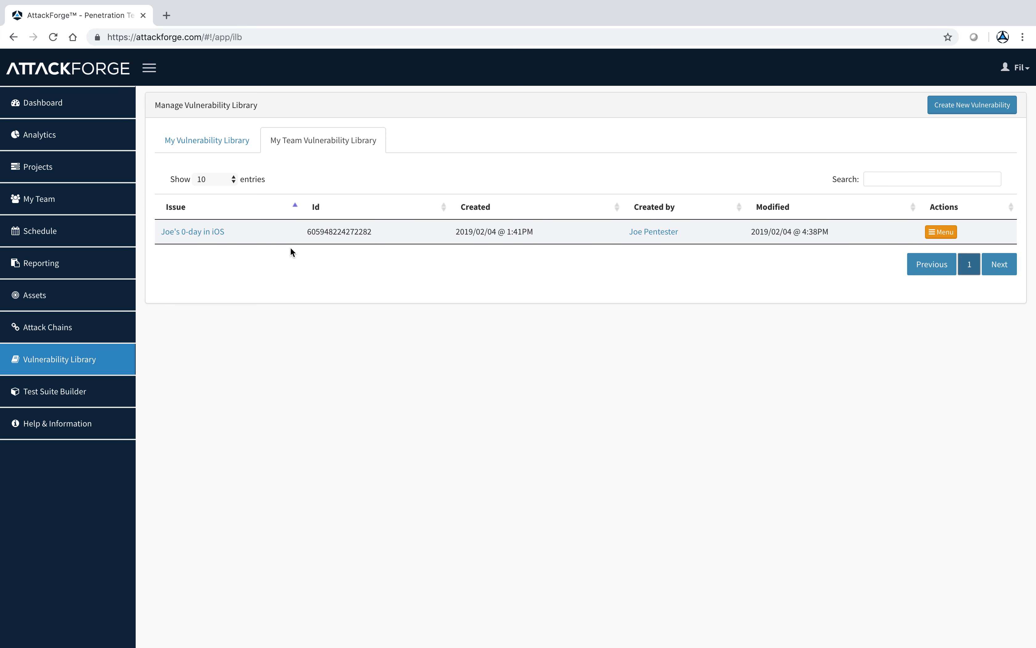
Step: Open the shared iOS 0-day issue for editing and go back without changing it
click(941, 231)
click(937, 250)
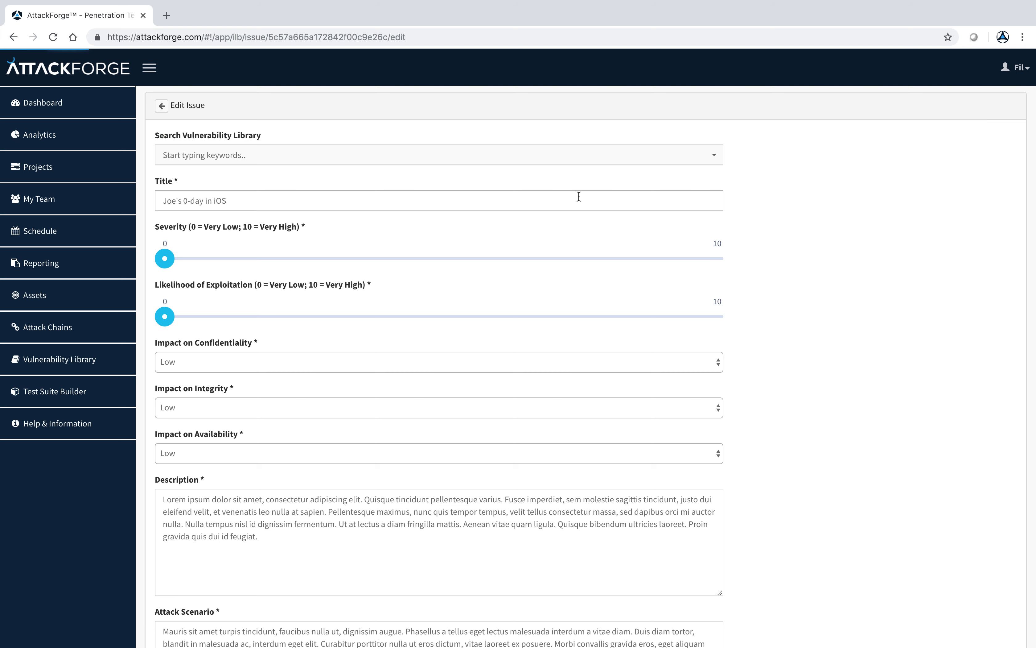
click(162, 106)
click(162, 106)
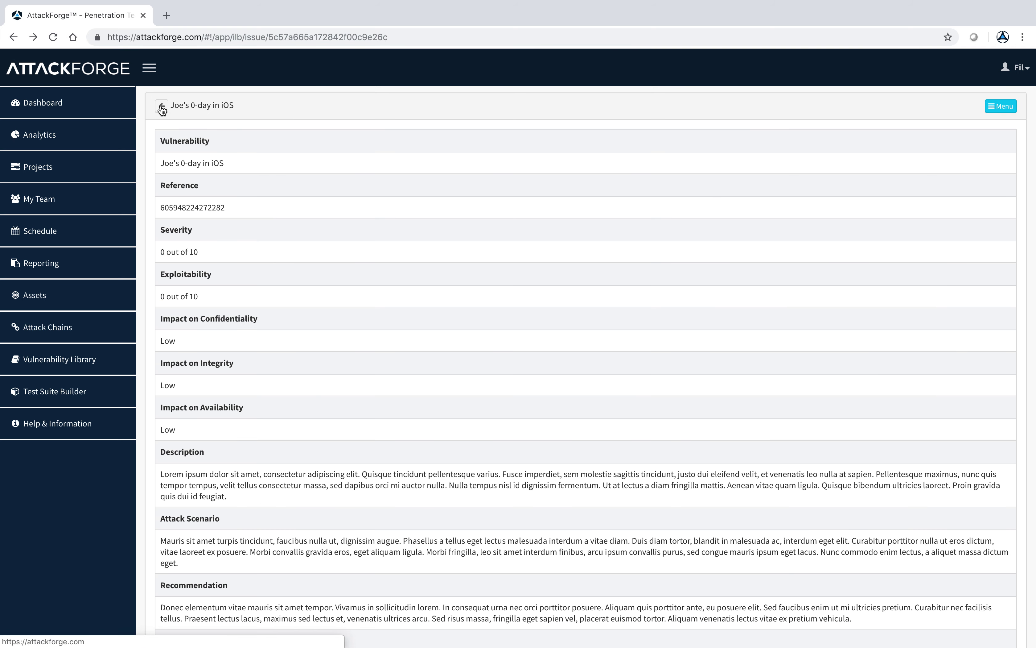
Step: Switch to the second account's browser window and set the teammate's vulnerability library access to Hidden
key(ctrl+Right)
click(727, 236)
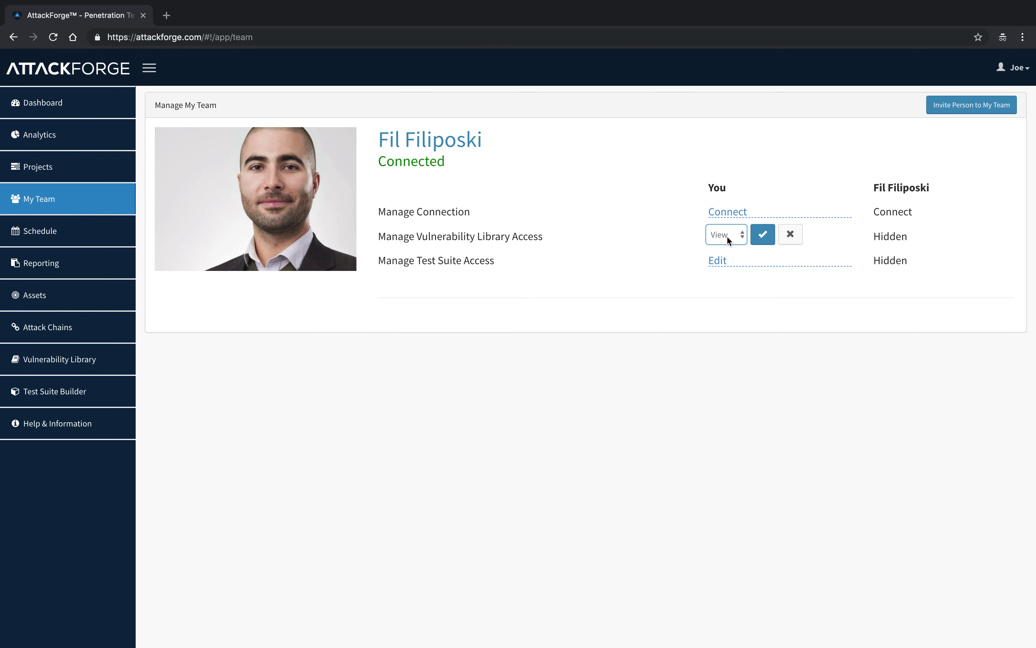
click(728, 236)
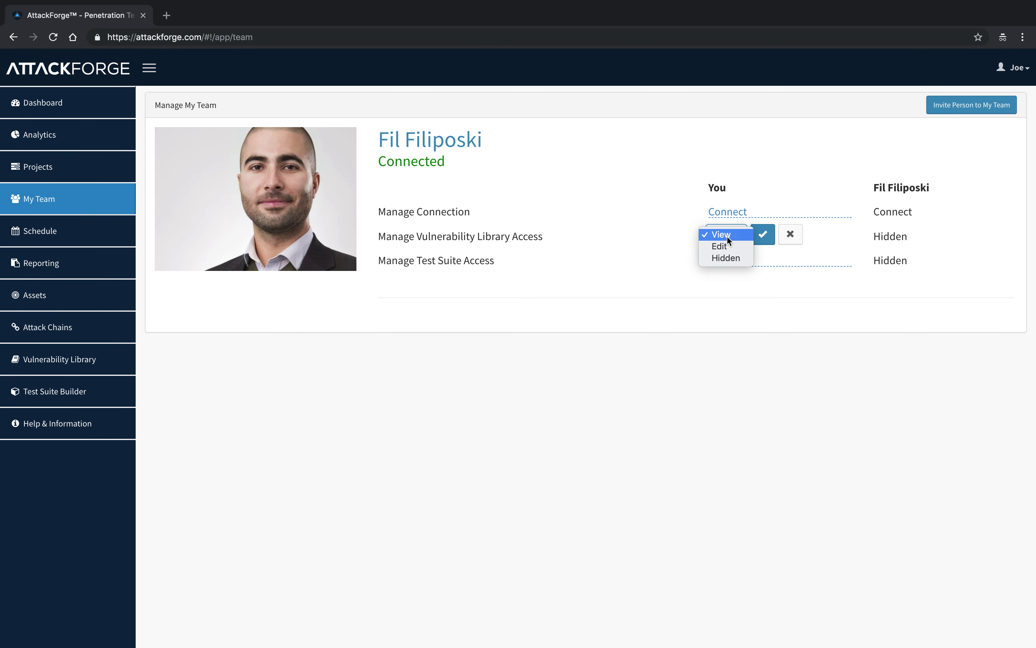
click(726, 258)
Step: Check the team vulnerability library in the first account and return to its own library
click(272, 140)
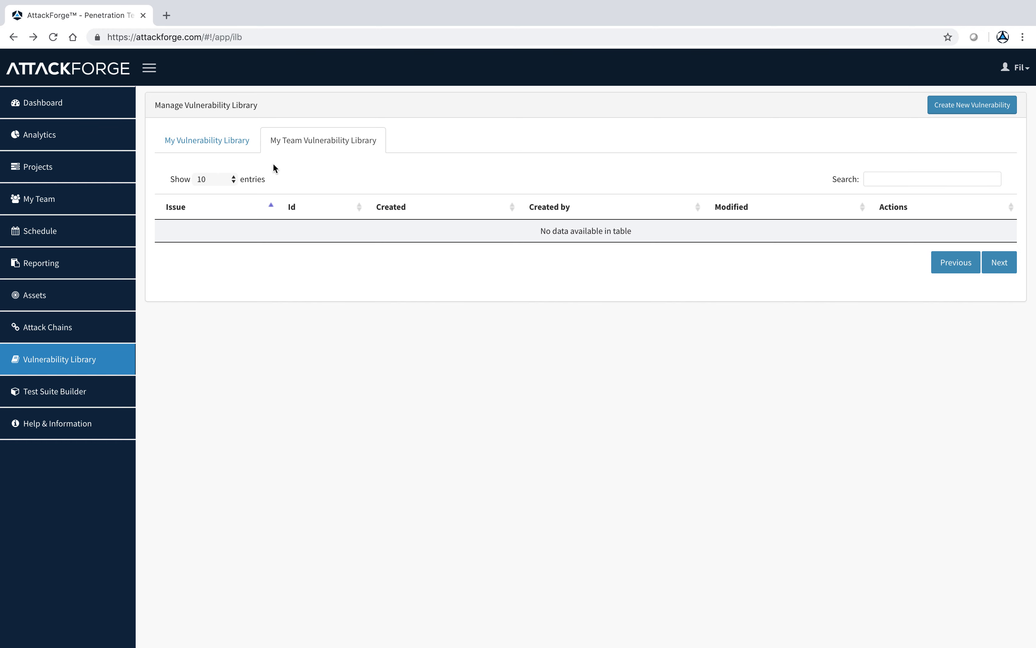
click(221, 147)
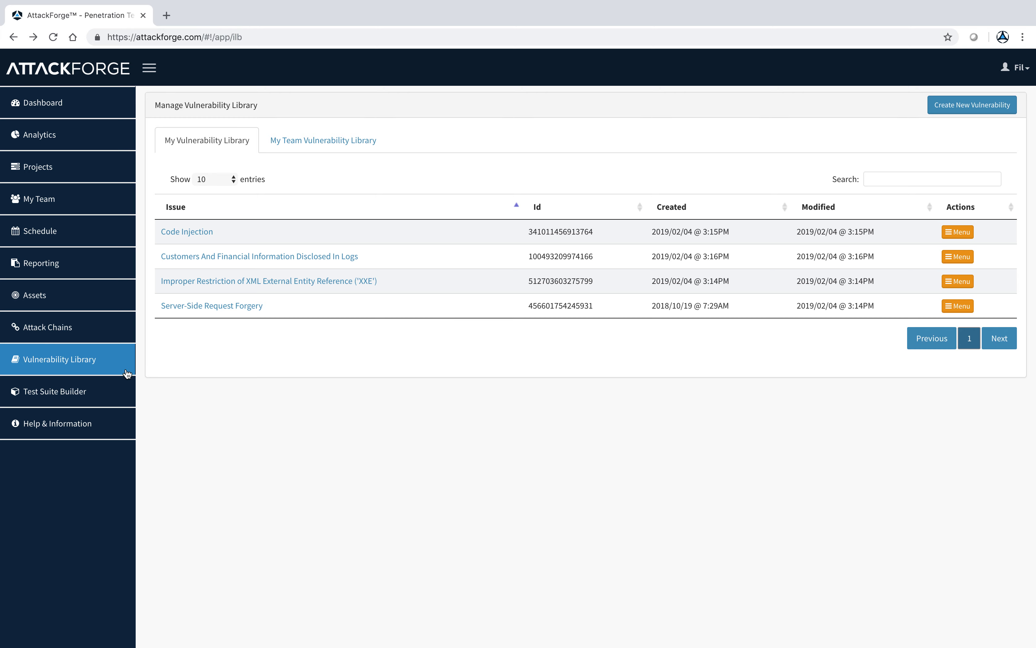
Step: Inspect the test suite access setting in the second account's browser window and leave it without changes
key(ctrl+Right)
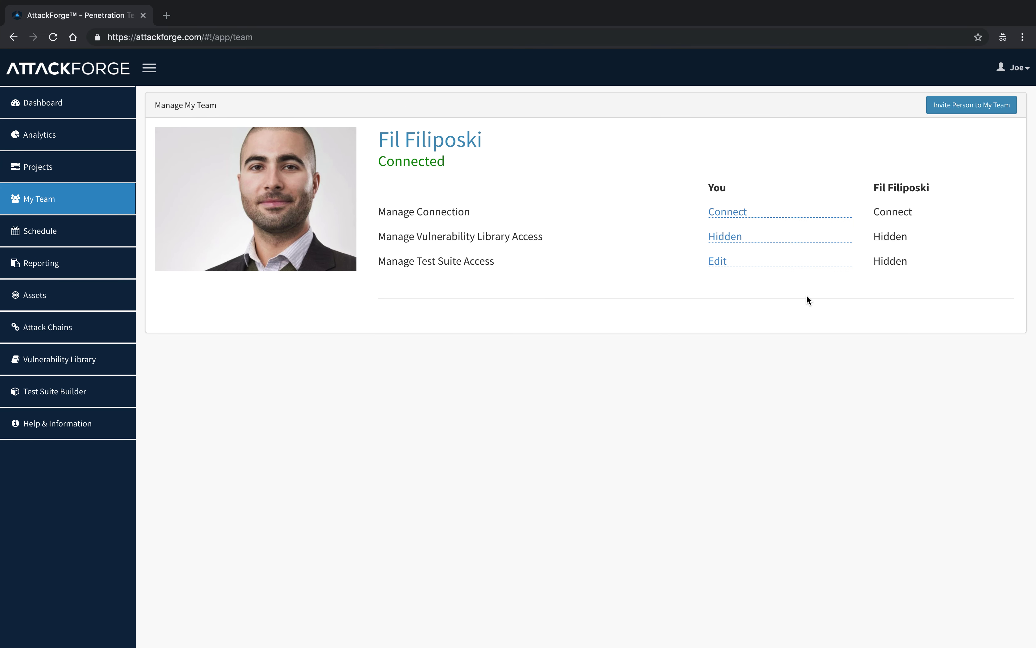
click(722, 261)
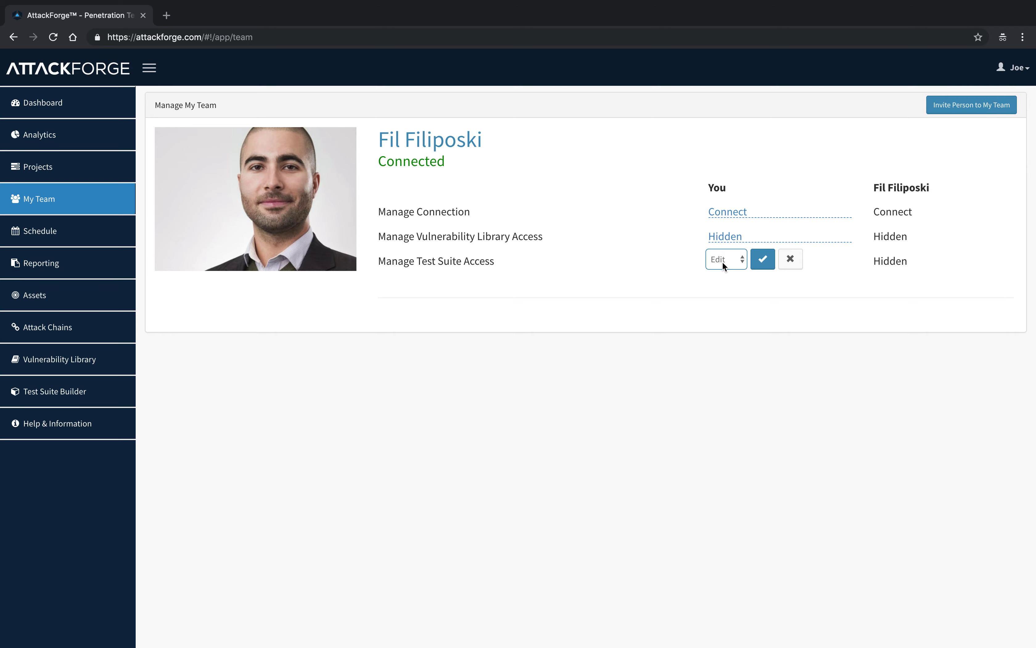
click(713, 315)
Step: Switch back to the first account's browser window and open the team's shared test suites in the Test Suite Builder
key(ctrl+Left)
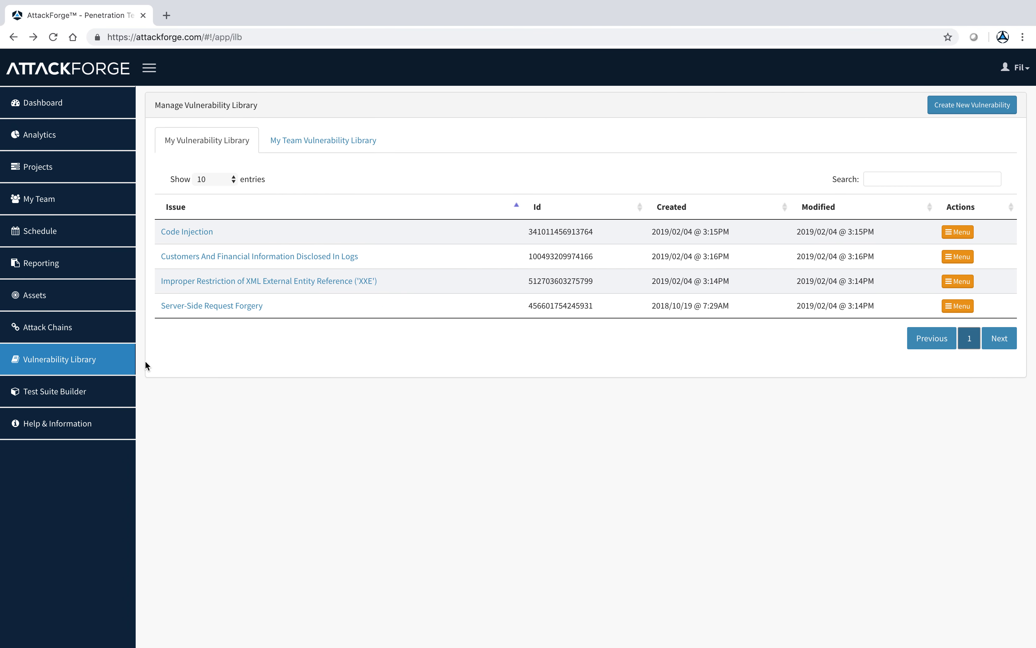
click(120, 391)
click(267, 145)
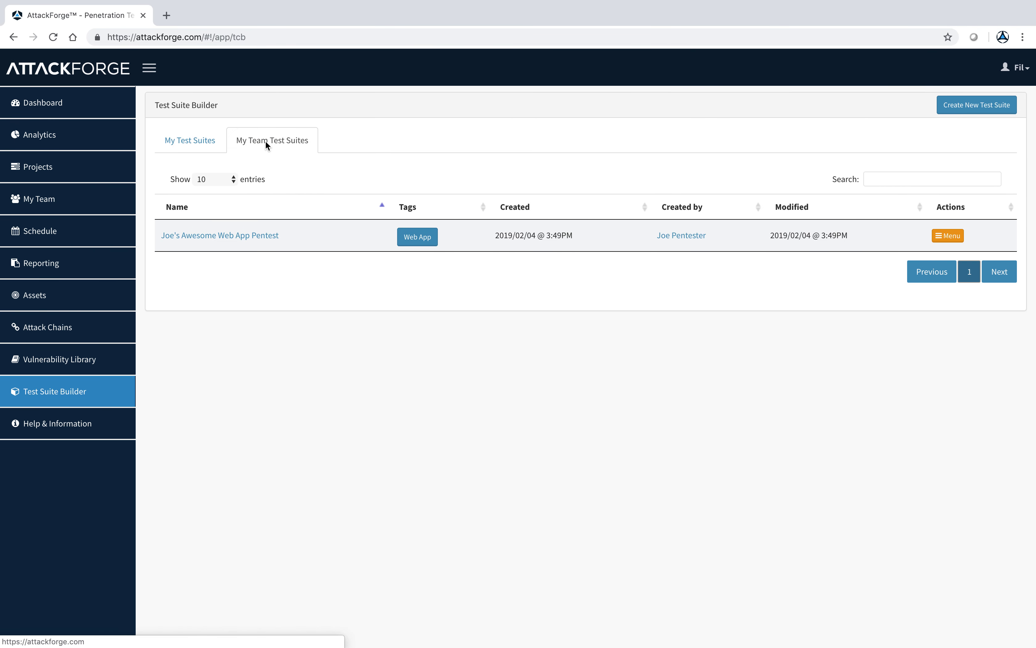
Step: Open the shared Awesome Web App Pentest suite, view its available actions, and return to the test suite list
click(270, 241)
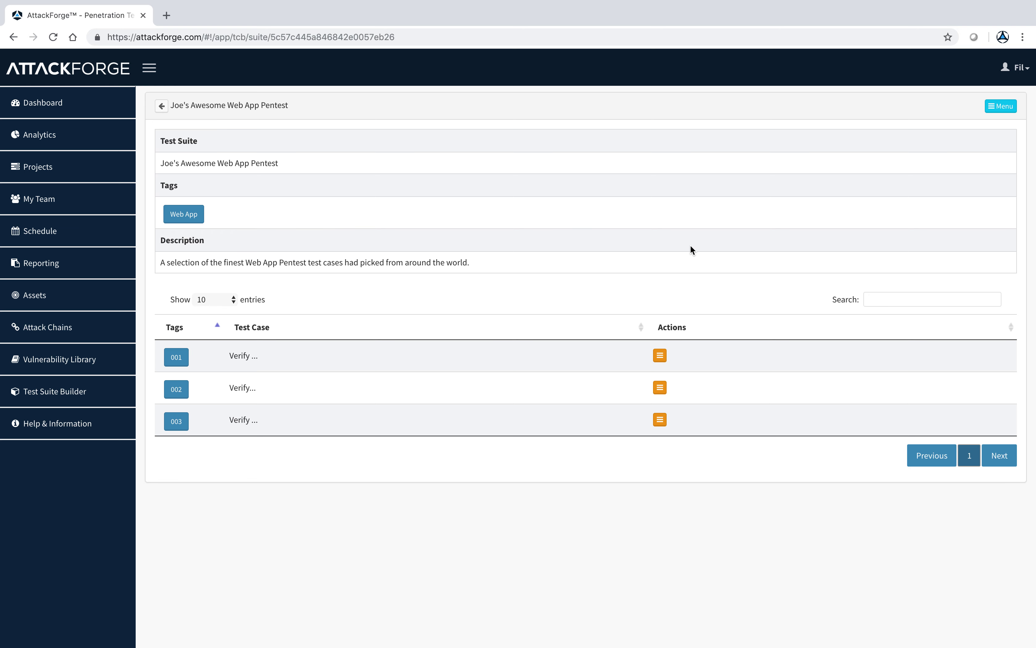
click(999, 110)
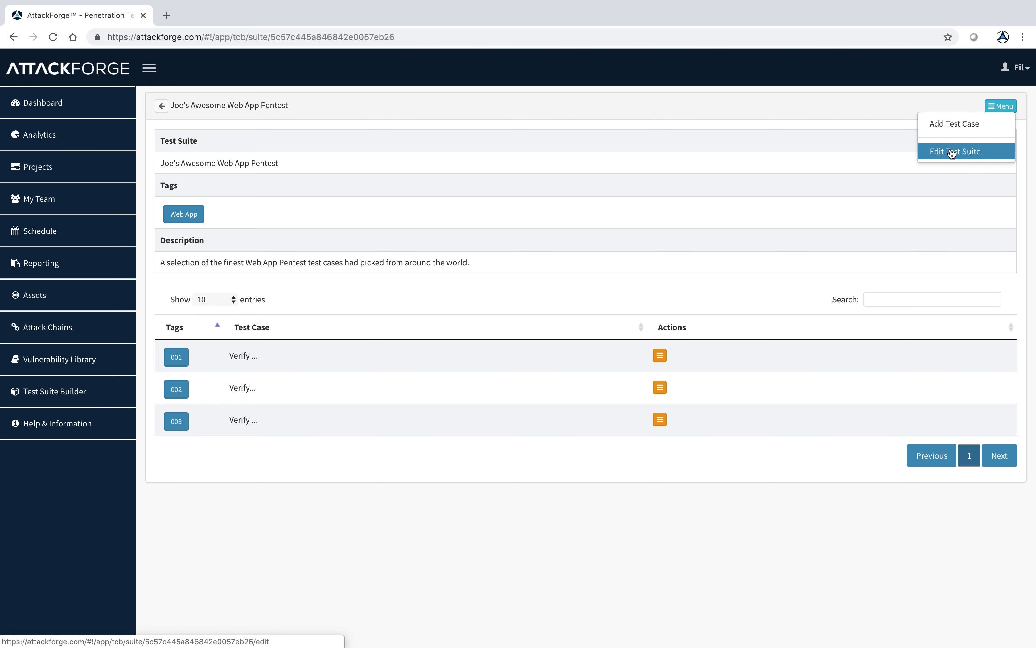
click(740, 121)
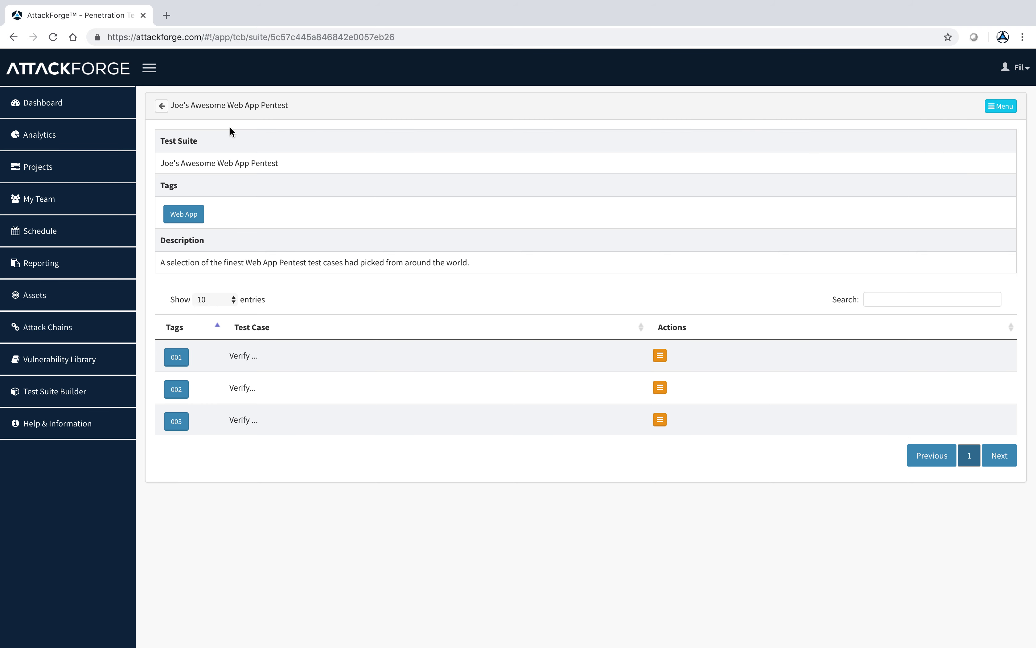
click(163, 107)
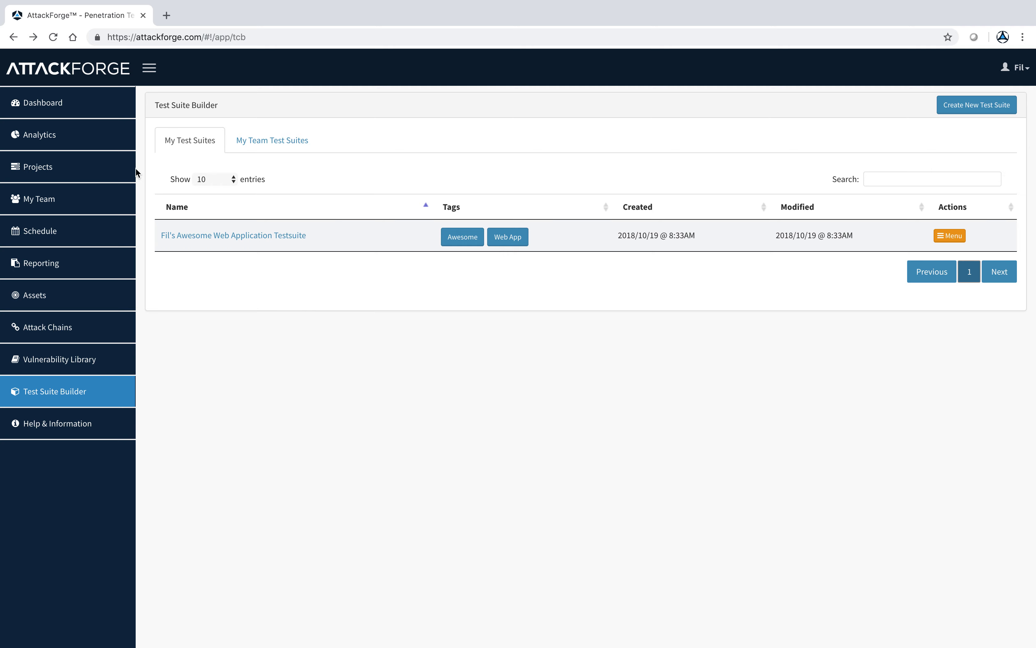
Step: Open the new project form and look up the teammate's Awesome Web App Pentest suite among the assignable test suites
click(100, 172)
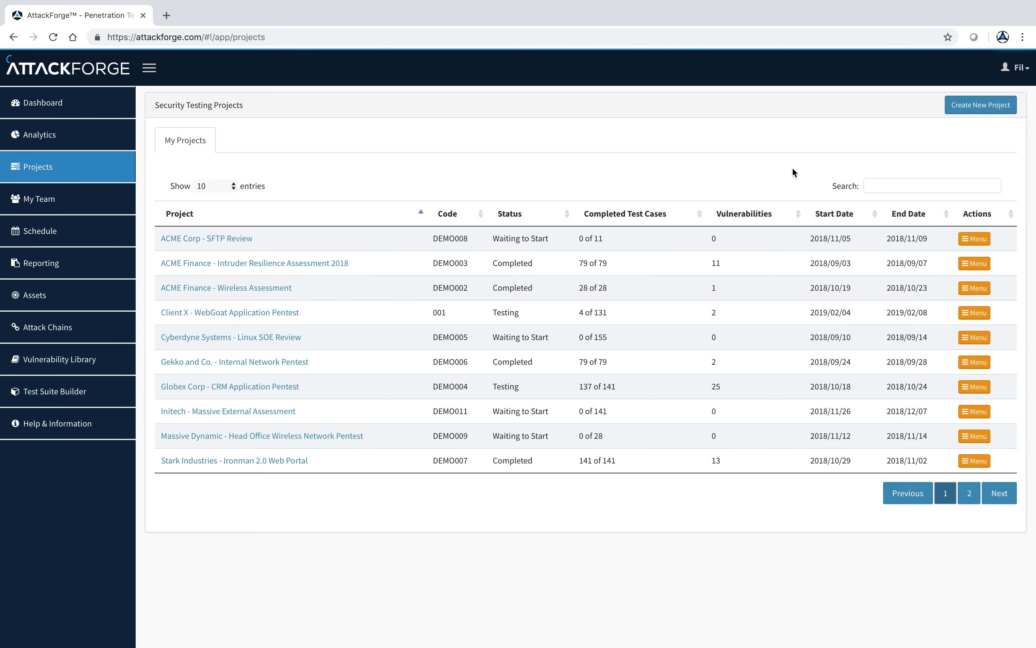
click(980, 107)
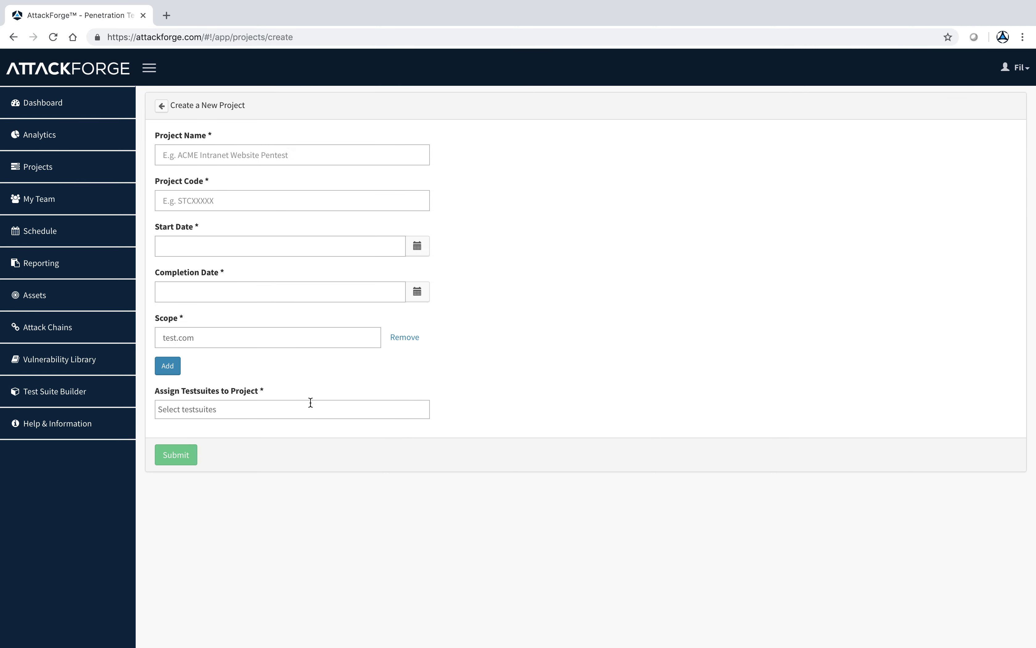
click(310, 406)
text(Joe)
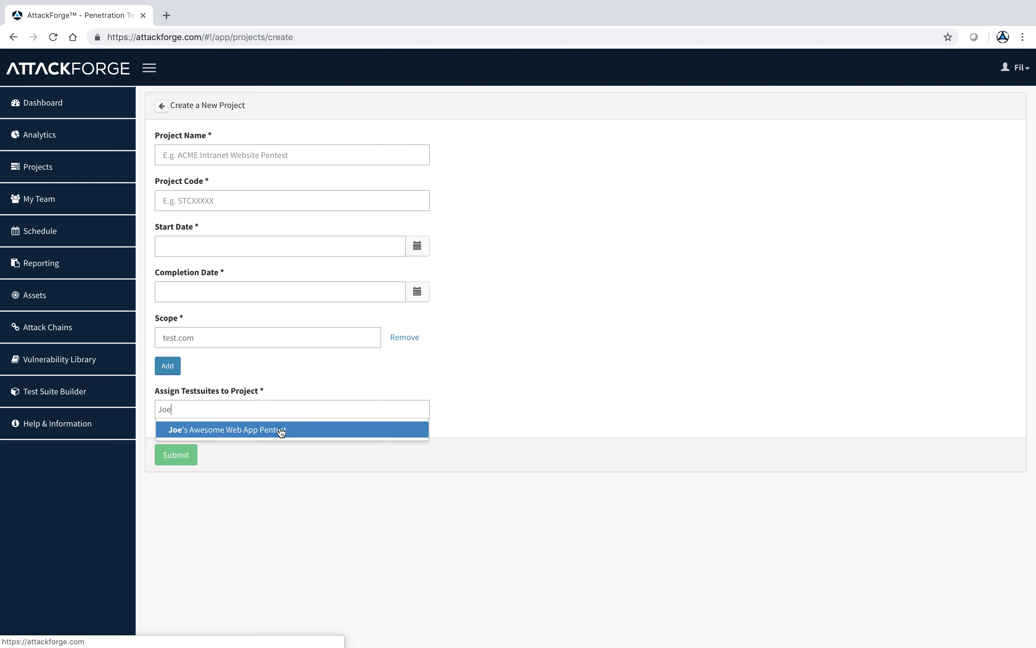
click(536, 352)
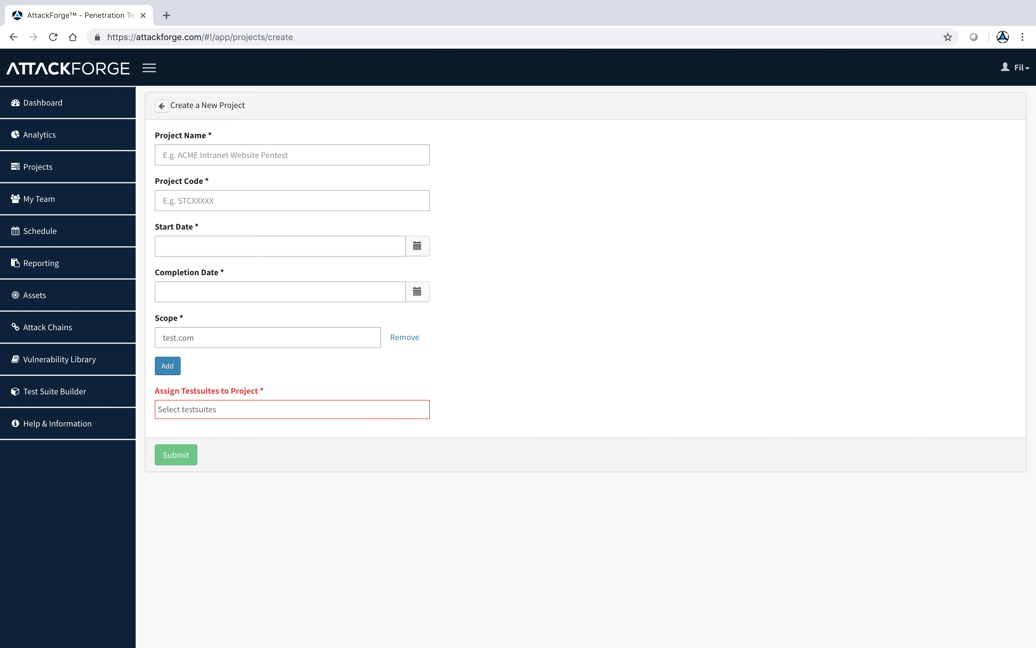